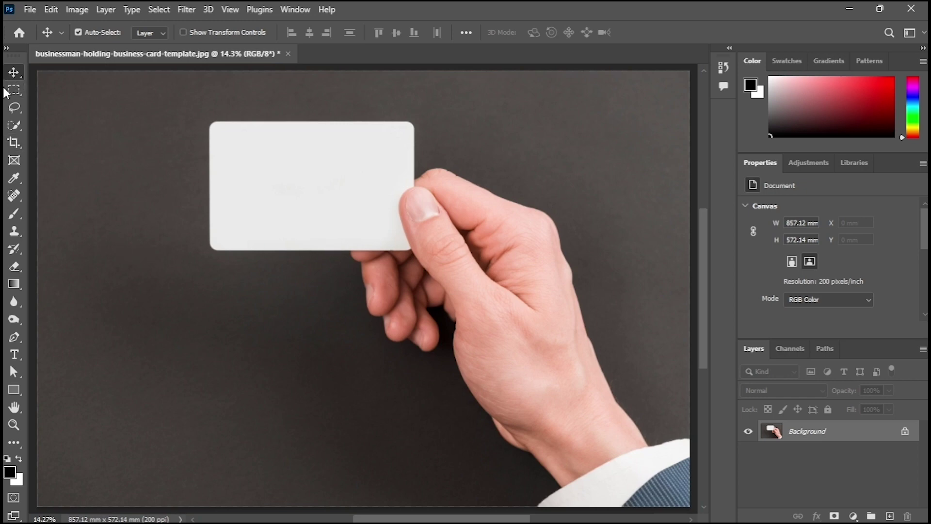
Select the Rectangle Tool from the toolbar's shape tool group.
{"action": "left_click", "coordinate": [11, 394]}
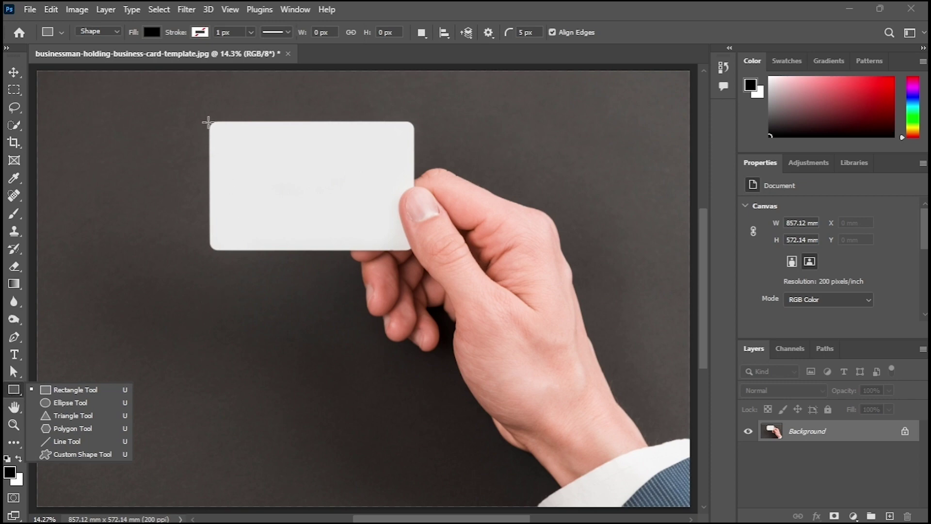
Draw a black rectangle shape from corner to corner of the blank card.
{"action": "left_click_drag", "start_coordinate": [207, 122], "coordinate": [415, 247]}
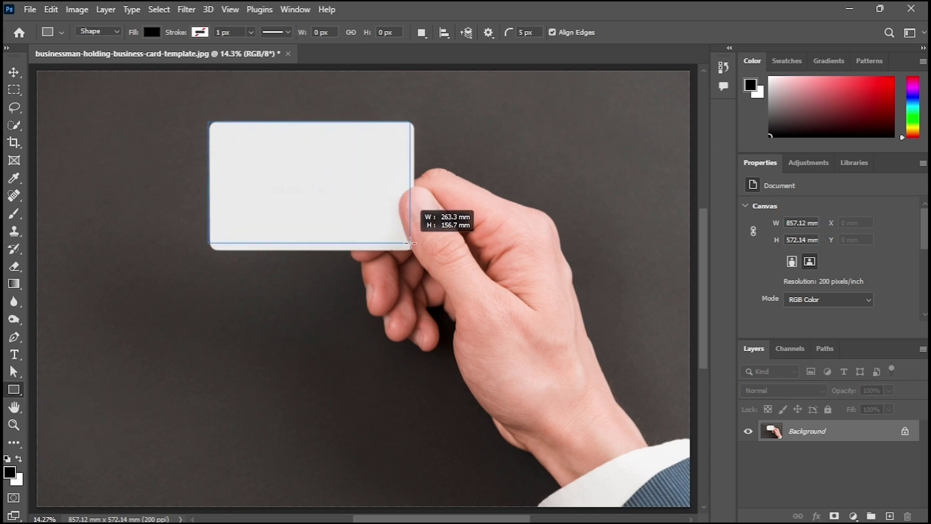
{"action": "left_click_drag", "start_coordinate": [416, 248], "coordinate": [414, 250]}
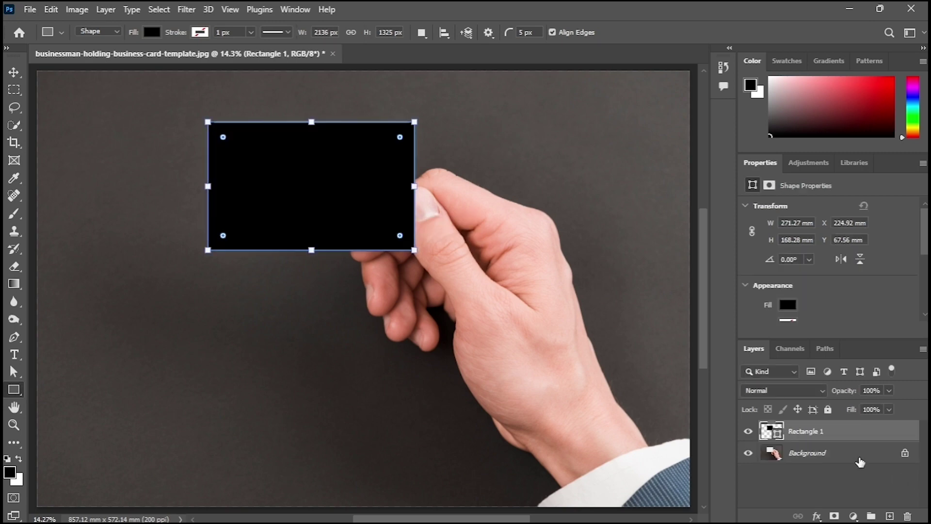
{"action": "double_click", "coordinate": [807, 432]}
{"action": "type", "text": "Place your design"}
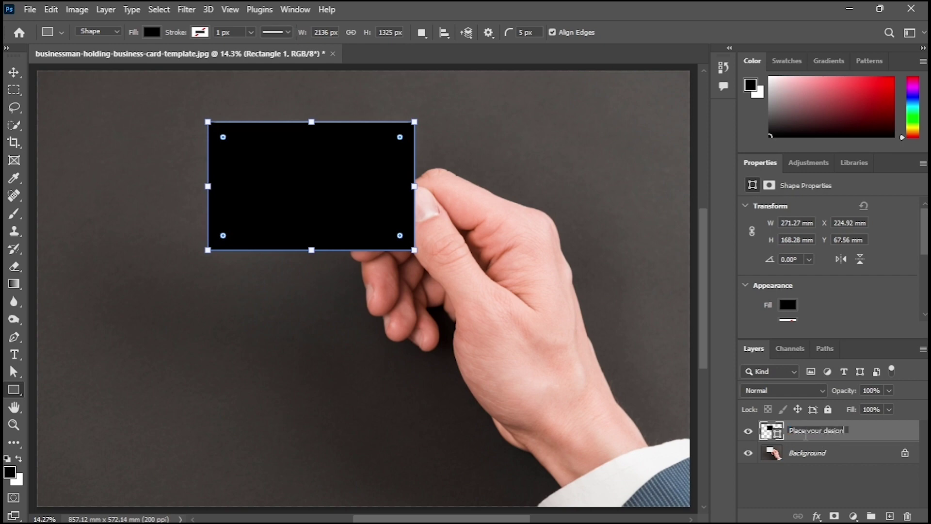
Name the rectangle layer 'Place your design'.
{"action": "key", "text": "Return"}
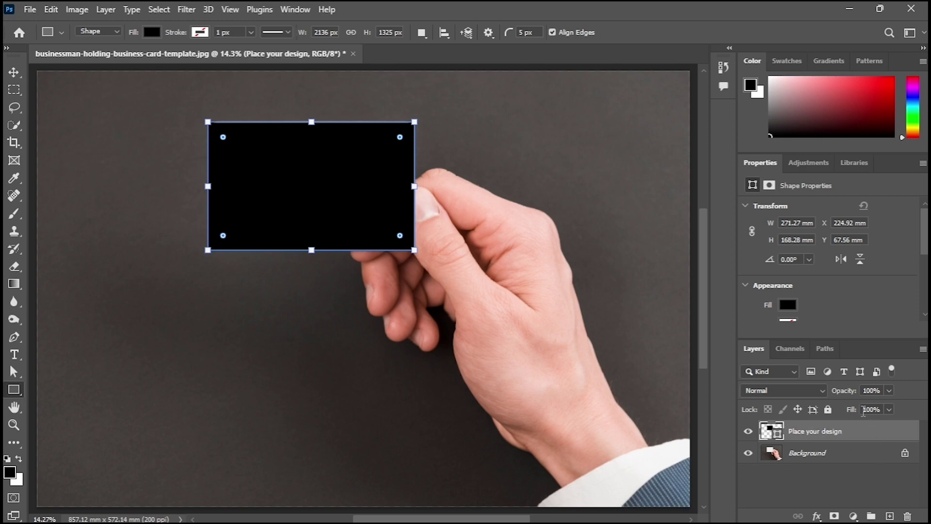
Lower the rectangle to about 59% opacity and align its left and right edges with the card.
{"action": "left_click_drag", "start_coordinate": [844, 397], "coordinate": [816, 404]}
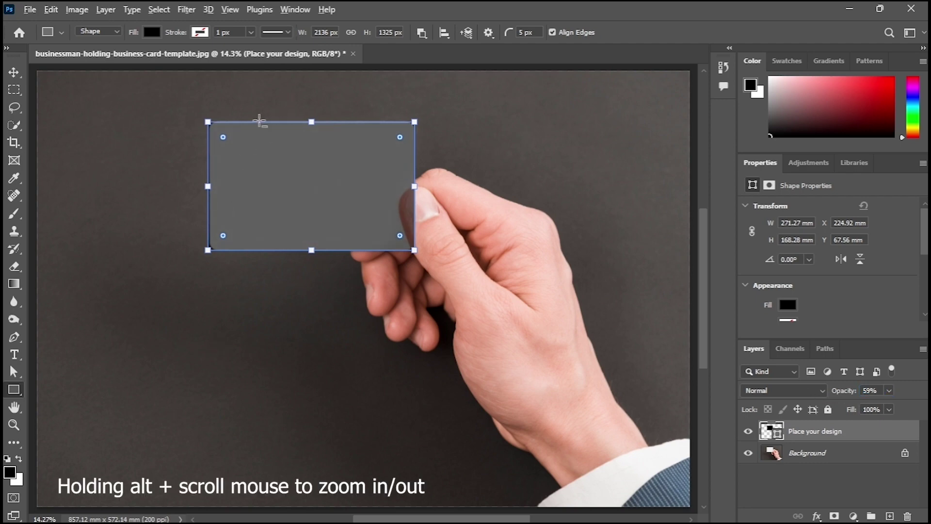
{"action": "scroll", "coordinate": [251, 118], "scroll_direction": "up", "scroll_amount": 1, "text": "alt"}
{"action": "scroll", "coordinate": [251, 117], "scroll_direction": "up", "scroll_amount": 1, "text": "alt"}
{"action": "scroll", "coordinate": [251, 117], "scroll_direction": "up", "scroll_amount": 1, "text": "alt"}
{"action": "scroll", "coordinate": [250, 116], "scroll_direction": "up", "scroll_amount": 1, "text": "alt"}
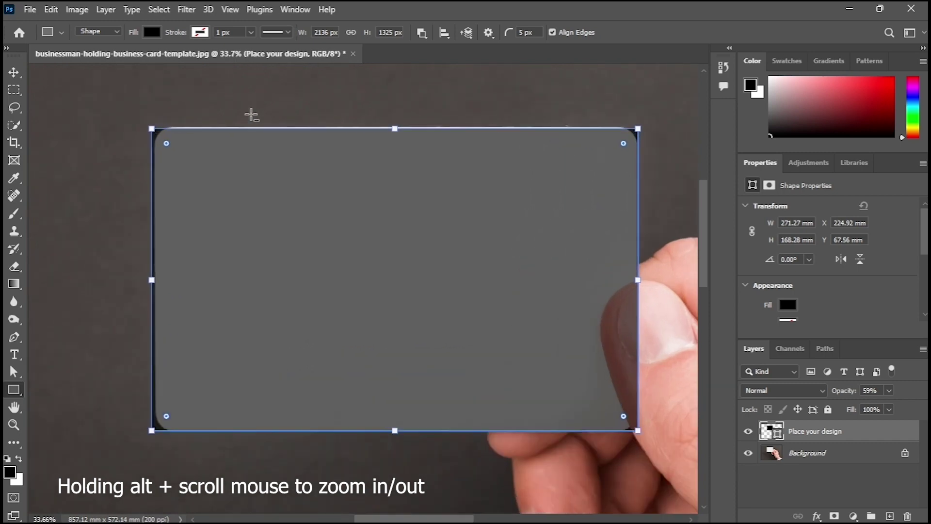
{"action": "scroll", "coordinate": [251, 114], "scroll_direction": "up", "scroll_amount": 1, "text": "alt"}
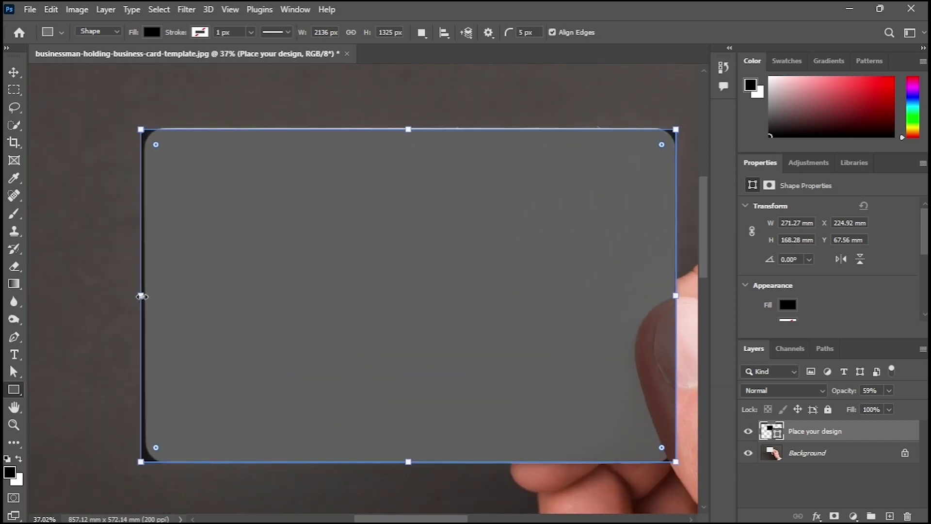
{"action": "left_click_drag", "start_coordinate": [141, 296], "coordinate": [147, 297]}
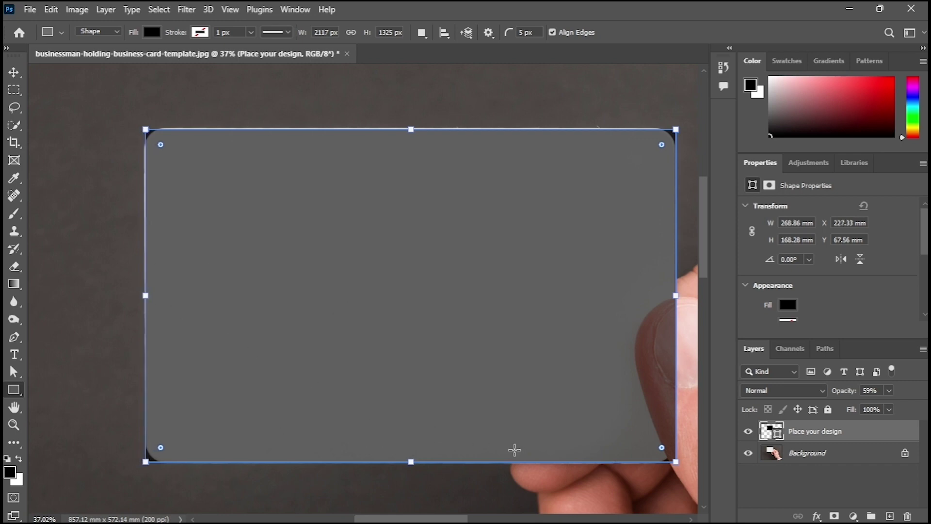
{"action": "left_click_drag", "start_coordinate": [673, 297], "coordinate": [674, 296]}
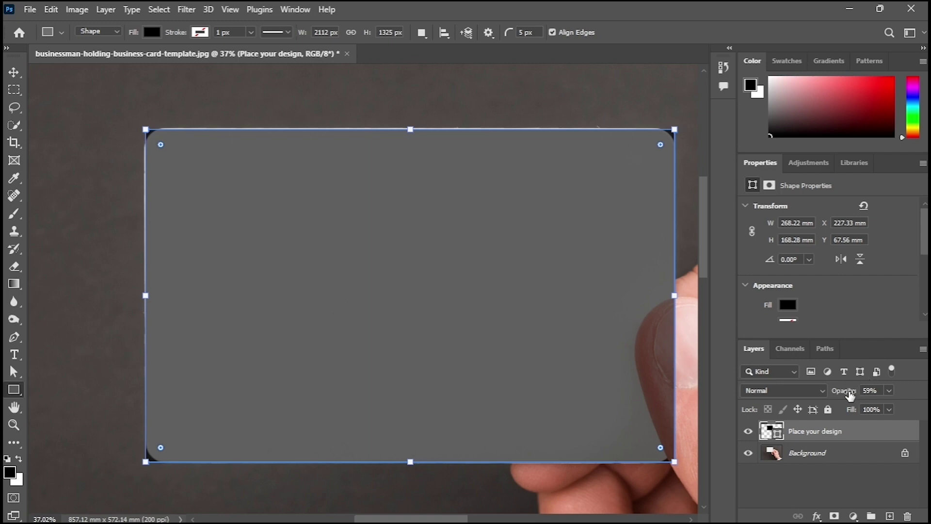
{"action": "left_click_drag", "start_coordinate": [850, 396], "coordinate": [850, 395]}
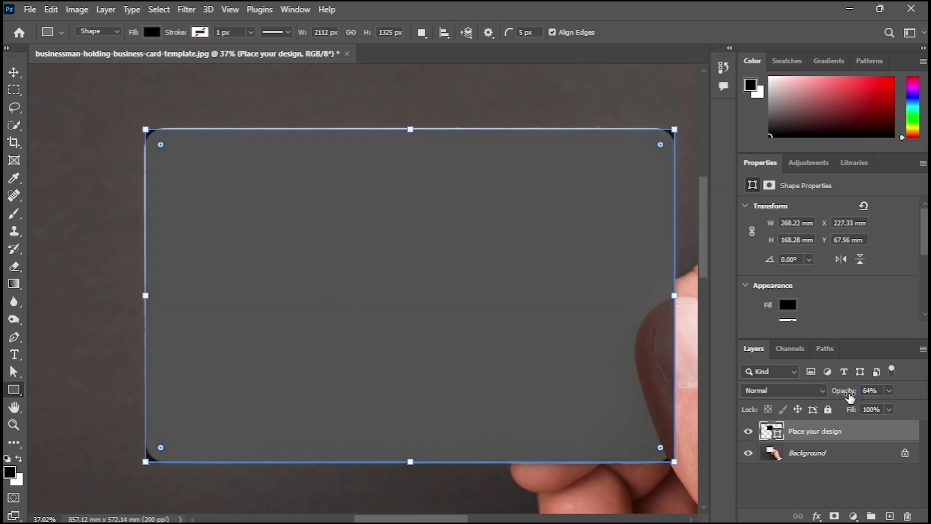
{"action": "left_click_drag", "start_coordinate": [850, 395], "coordinate": [846, 395]}
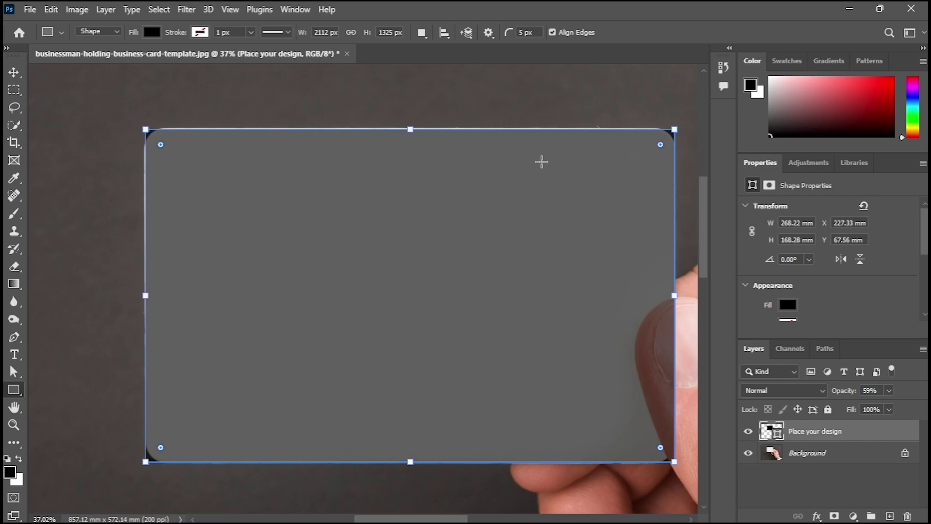
Round the rectangle's corners to match the card and restore 100% opacity.
{"action": "left_click_drag", "start_coordinate": [660, 148], "coordinate": [657, 151]}
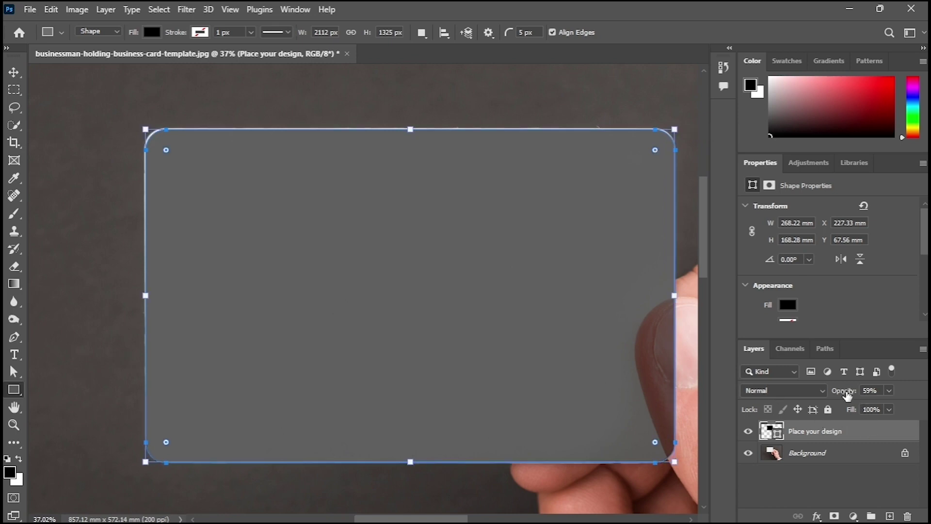
{"action": "left_click", "coordinate": [870, 390]}
{"action": "type", "text": "100"}
{"action": "key", "text": "Return"}
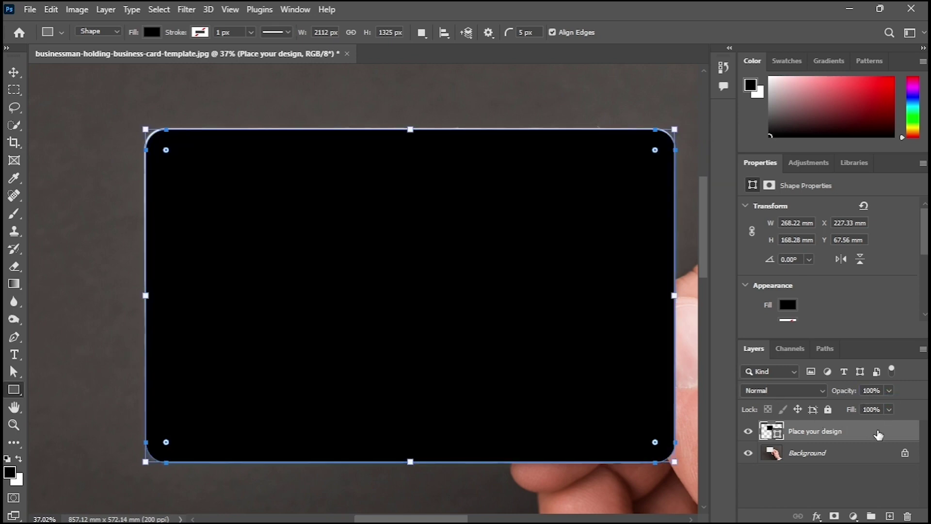
{"action": "right_click", "coordinate": [878, 435]}
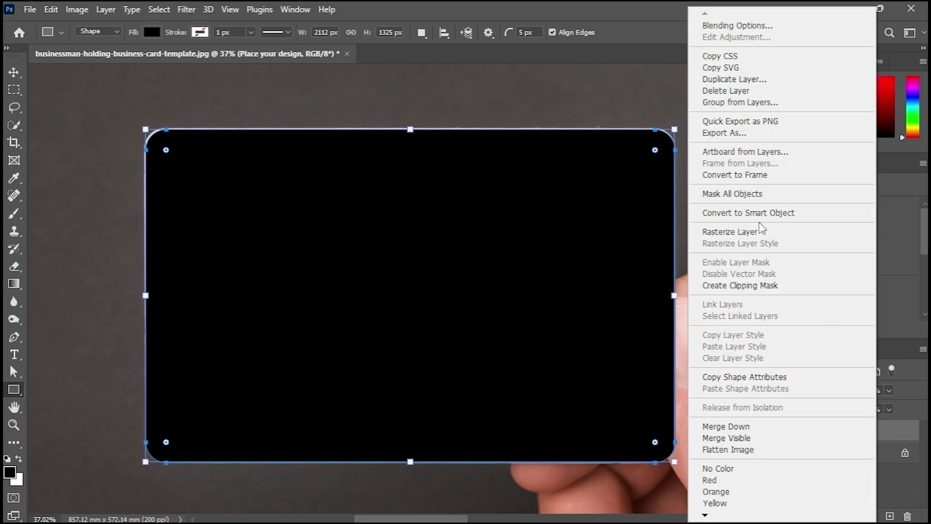
Convert 'Place your design' to a smart object and lower its opacity.
{"action": "left_click", "coordinate": [764, 214]}
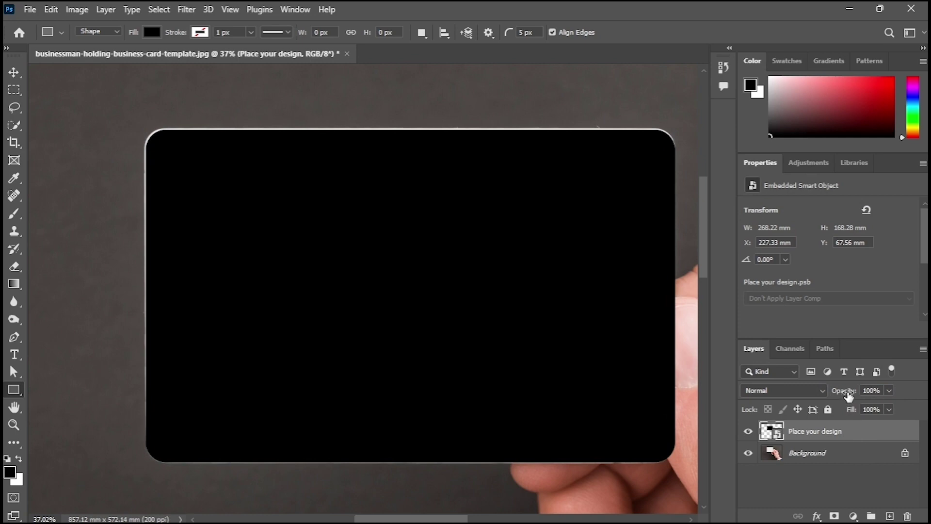
{"action": "left_click_drag", "start_coordinate": [849, 395], "coordinate": [821, 399]}
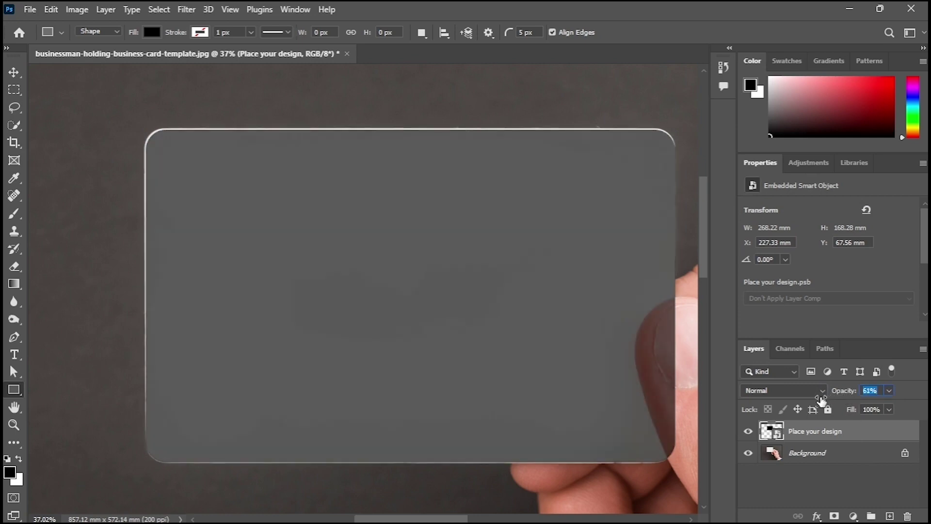
Drop the design layer to 57% opacity, hide it, and select the Background layer.
{"action": "left_click_drag", "start_coordinate": [822, 399], "coordinate": [813, 401]}
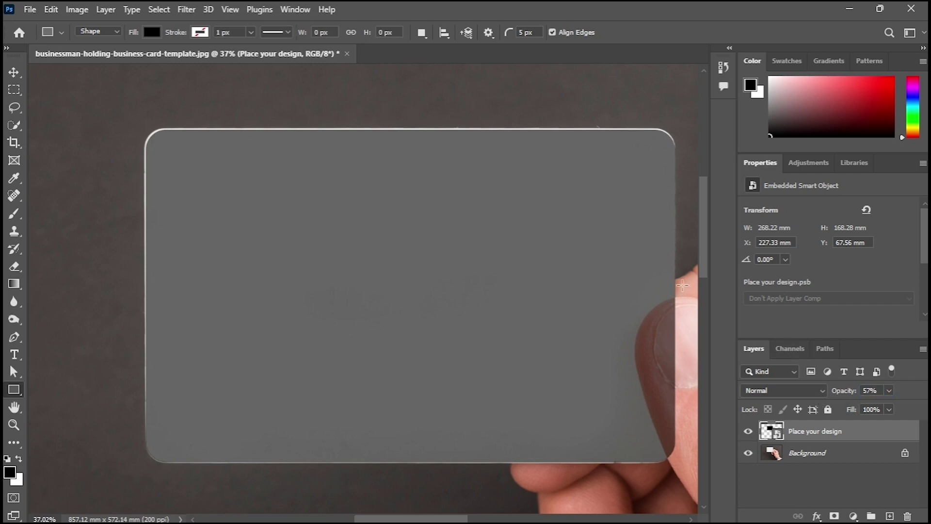
{"action": "scroll", "coordinate": [489, 396], "scroll_direction": "right", "scroll_amount": 2}
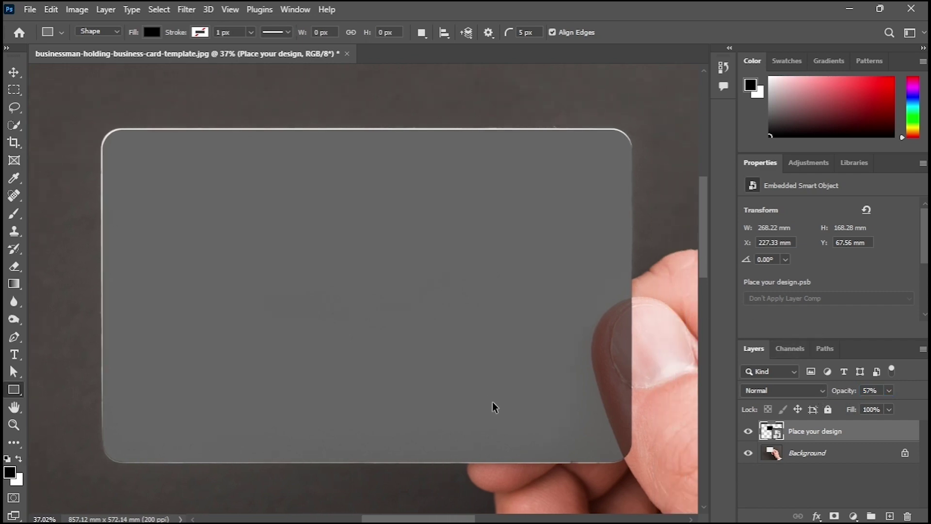
{"action": "scroll", "coordinate": [583, 393], "scroll_direction": "right", "scroll_amount": 1}
{"action": "scroll", "coordinate": [613, 371], "scroll_direction": "right", "scroll_amount": 1}
{"action": "scroll", "coordinate": [614, 371], "scroll_direction": "up", "scroll_amount": 2}
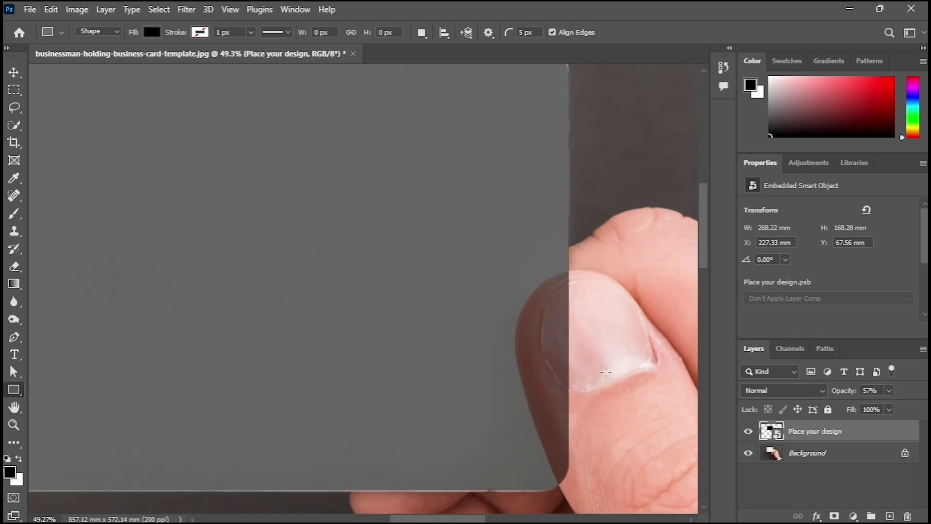
{"action": "scroll", "coordinate": [582, 371], "scroll_direction": "down", "scroll_amount": 1}
{"action": "scroll", "coordinate": [548, 369], "scroll_direction": "down", "scroll_amount": 1}
{"action": "scroll", "coordinate": [543, 372], "scroll_direction": "down", "scroll_amount": 1}
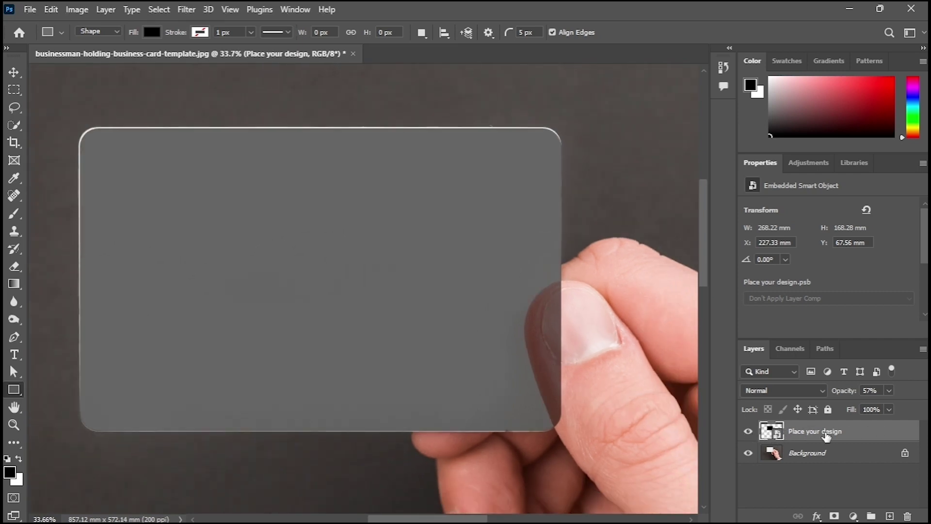
{"action": "left_click", "coordinate": [748, 430]}
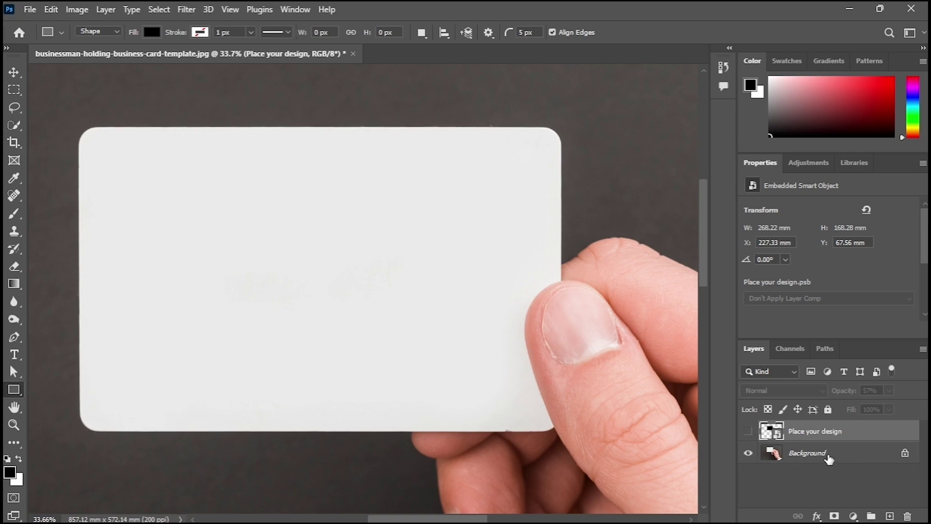
{"action": "left_click", "coordinate": [841, 455]}
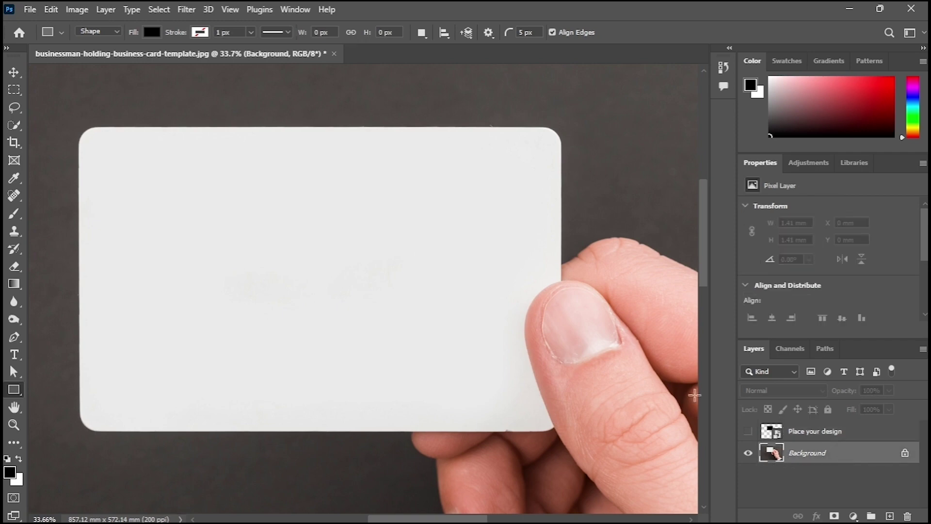
Quick-select the thumb, invert the selection, and show 'Place your design' again.
{"action": "left_click", "coordinate": [15, 129]}
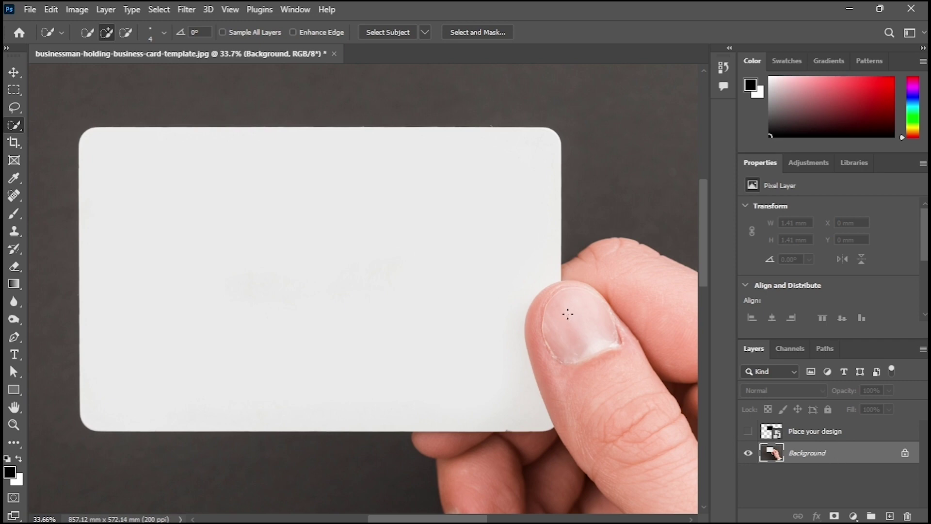
{"action": "left_click_drag", "start_coordinate": [566, 320], "coordinate": [572, 330]}
{"action": "left_click_drag", "start_coordinate": [586, 362], "coordinate": [598, 388]}
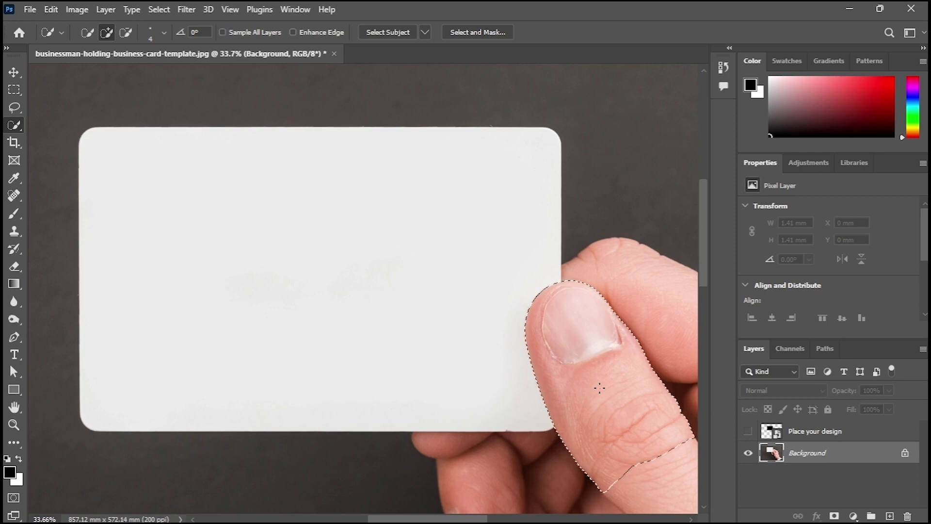
{"action": "key", "text": "ctrl+shift+i"}
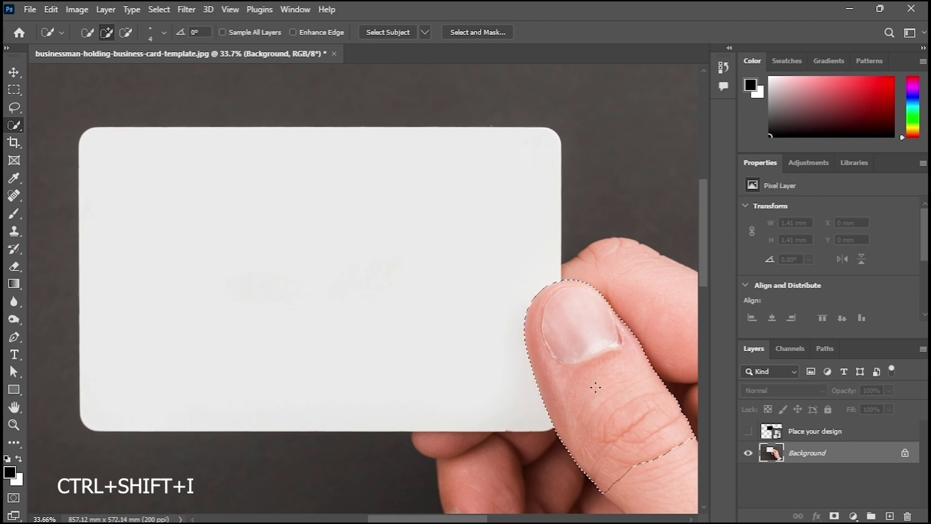
{"action": "key", "text": "alt"}
{"action": "scroll", "coordinate": [562, 375], "scroll_direction": "down", "scroll_amount": 5, "text": "alt"}
{"action": "scroll", "coordinate": [534, 400], "scroll_direction": "down", "scroll_amount": 2}
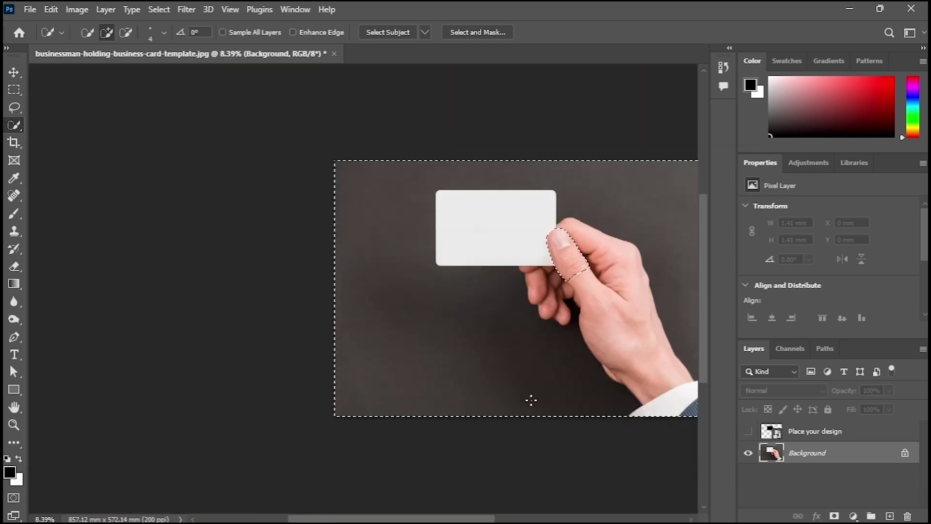
{"action": "scroll", "coordinate": [468, 411], "scroll_direction": "right", "scroll_amount": 1}
{"action": "scroll", "coordinate": [466, 327], "scroll_direction": "up", "scroll_amount": 1, "text": "alt"}
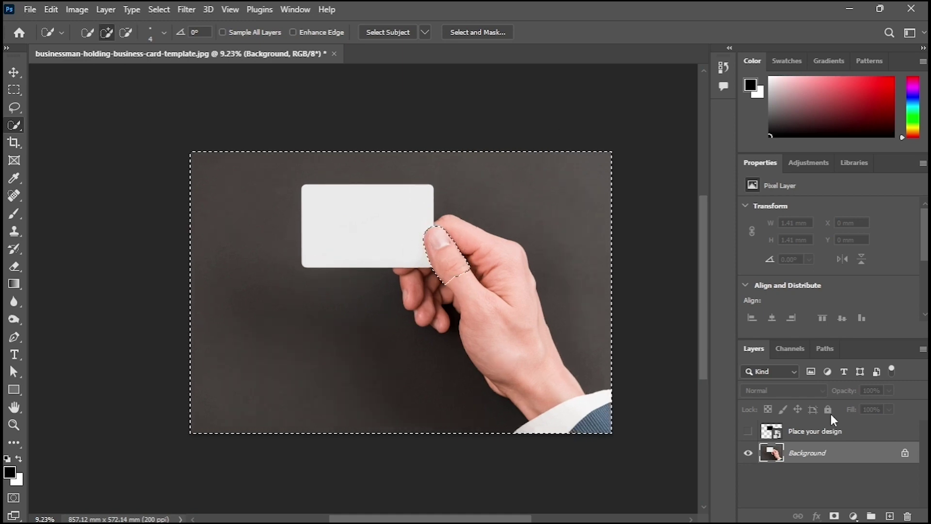
{"action": "left_click", "coordinate": [749, 431]}
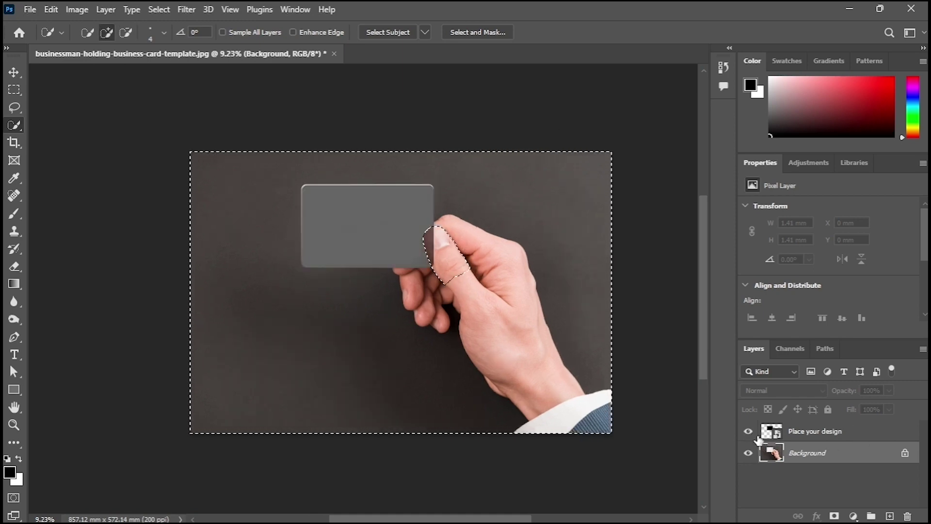
Mask 'Place your design' with the thumb-excluding selection and set its opacity to 100%.
{"action": "left_click", "coordinate": [856, 436]}
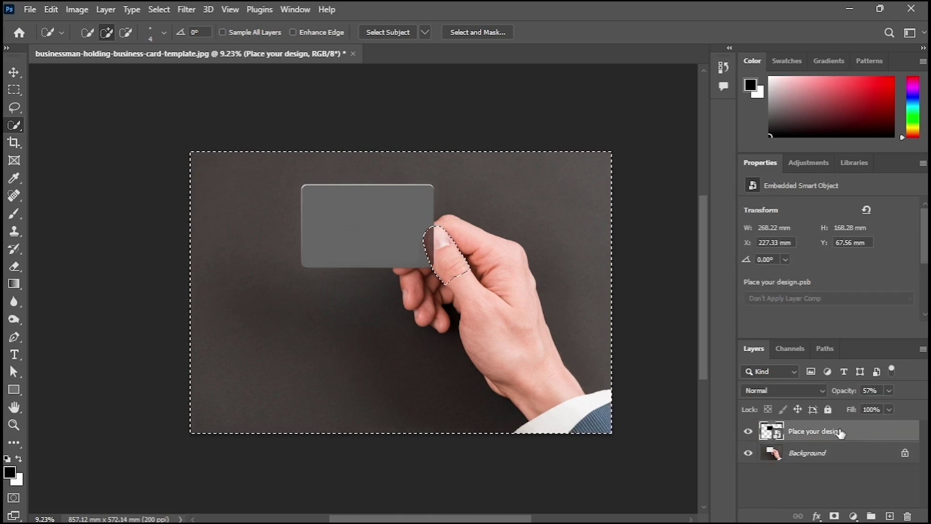
{"action": "left_click", "coordinate": [836, 516]}
{"action": "scroll", "coordinate": [459, 249], "scroll_direction": "up", "scroll_amount": 2}
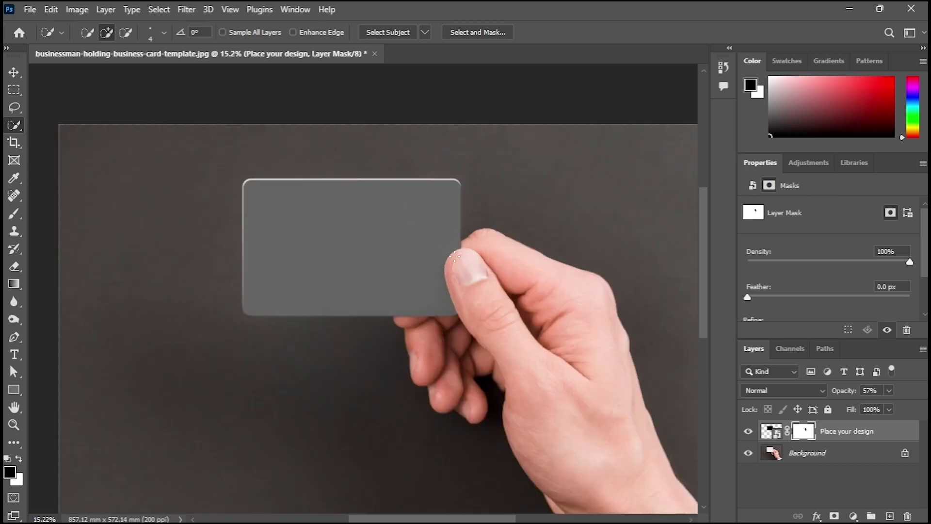
{"action": "scroll", "coordinate": [465, 248], "scroll_direction": "up", "scroll_amount": 2}
{"action": "scroll", "coordinate": [463, 254], "scroll_direction": "left", "scroll_amount": 3}
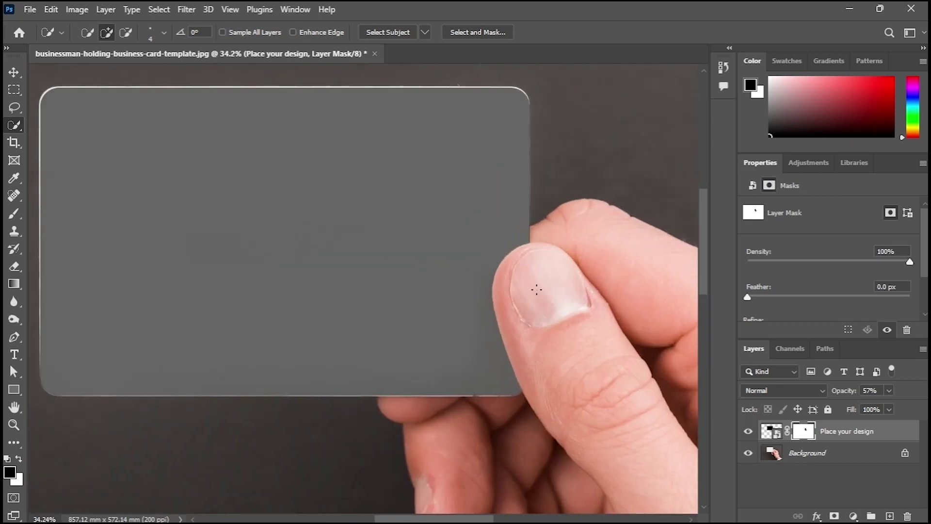
{"action": "scroll", "coordinate": [537, 290], "scroll_direction": "down", "scroll_amount": 1}
{"action": "scroll", "coordinate": [520, 321], "scroll_direction": "down", "scroll_amount": 1}
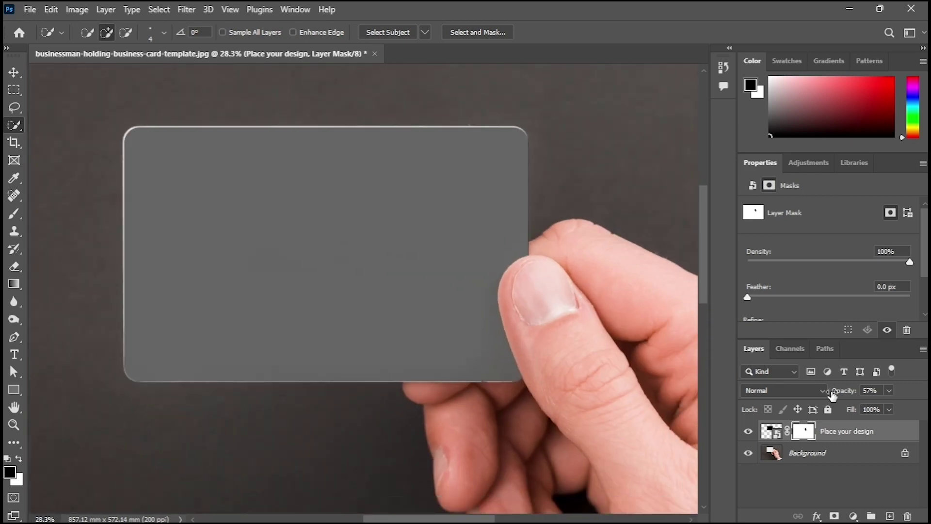
{"action": "left_click", "coordinate": [871, 390]}
{"action": "type", "text": "100"}
{"action": "key", "text": "Return"}
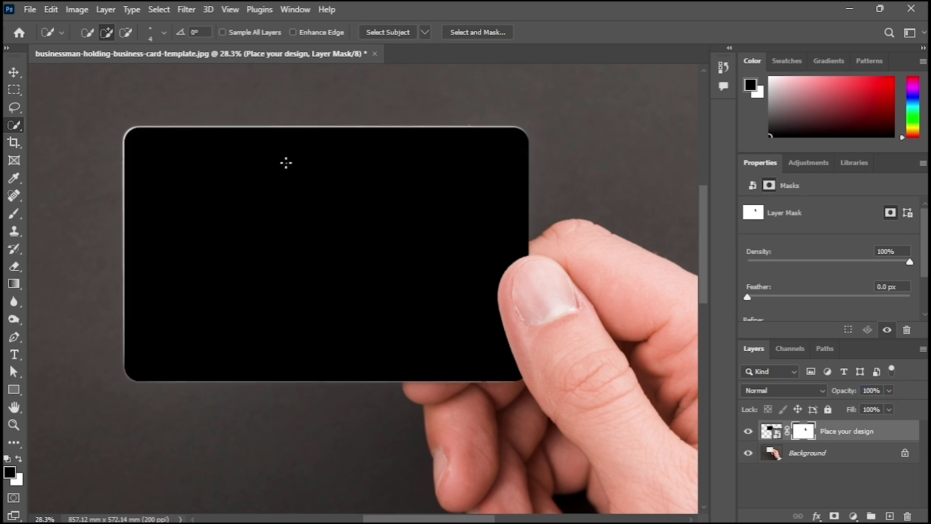
Inside the smart object, place image 3 embedded, scaled to cover the whole card.
{"action": "double_click", "coordinate": [772, 432]}
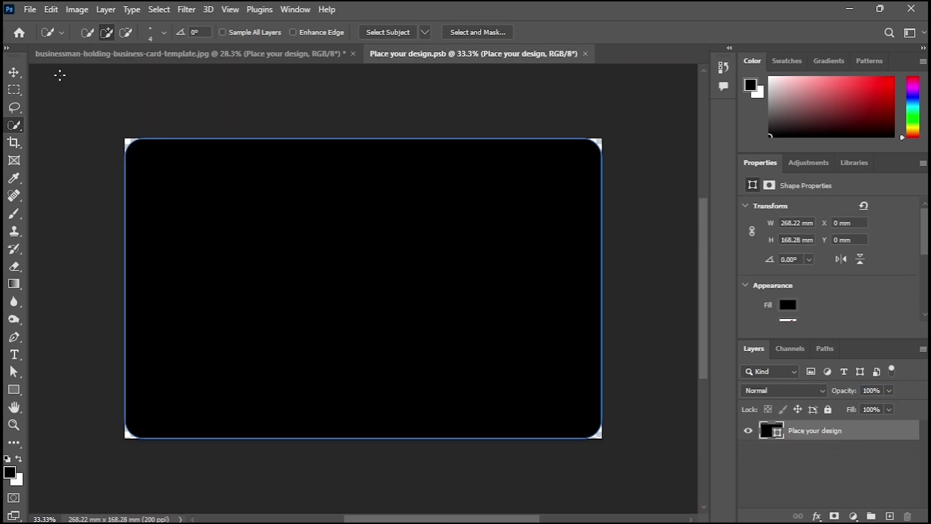
{"action": "left_click", "coordinate": [30, 9]}
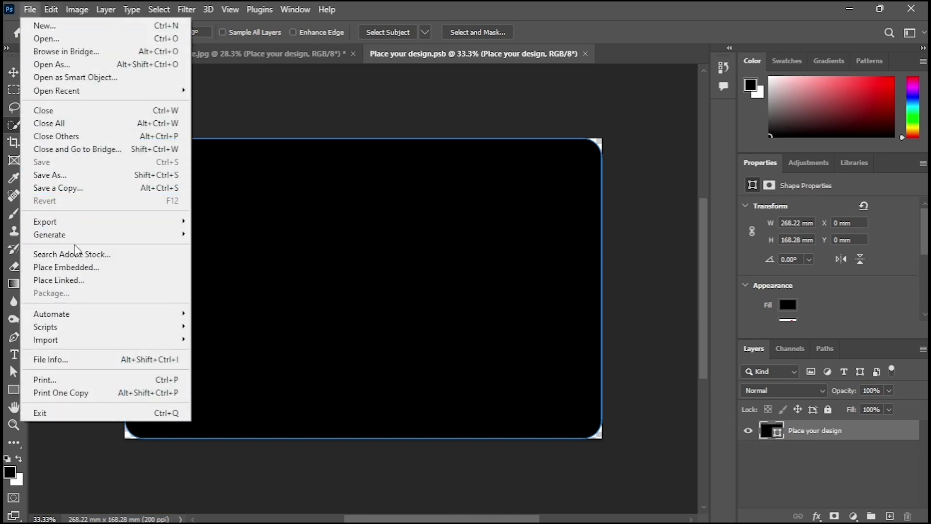
{"action": "left_click", "coordinate": [78, 268]}
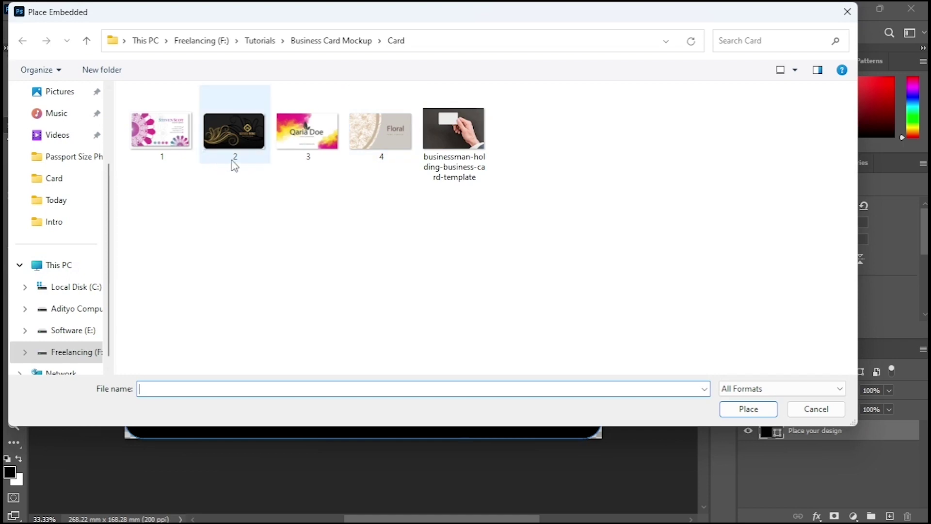
{"action": "left_click", "coordinate": [309, 137]}
{"action": "double_click", "coordinate": [310, 137]}
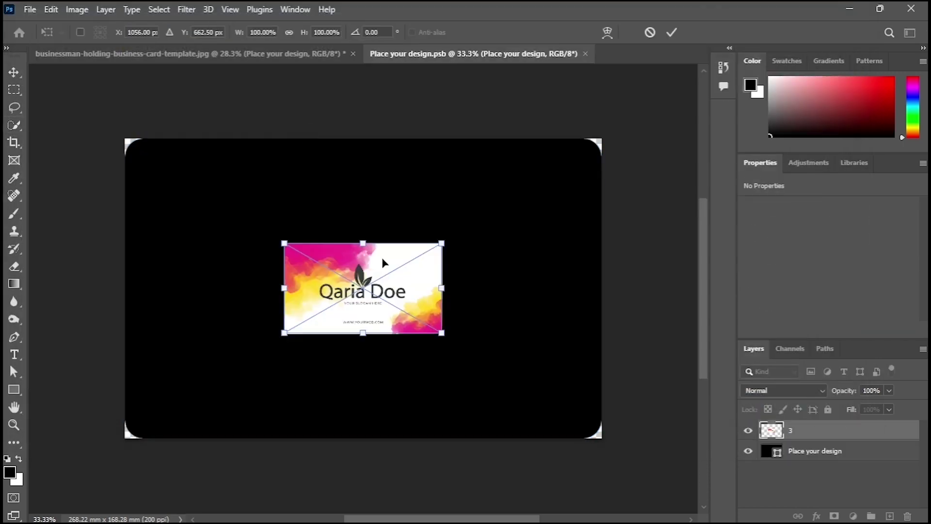
{"action": "mouse_move", "coordinate": [441, 333]}
{"action": "left_mouse_down"}
{"action": "mouse_move", "coordinate": [533, 393]}
{"action": "mouse_move", "coordinate": [610, 389]}
{"action": "mouse_move", "coordinate": [621, 459]}
{"action": "left_mouse_up"}
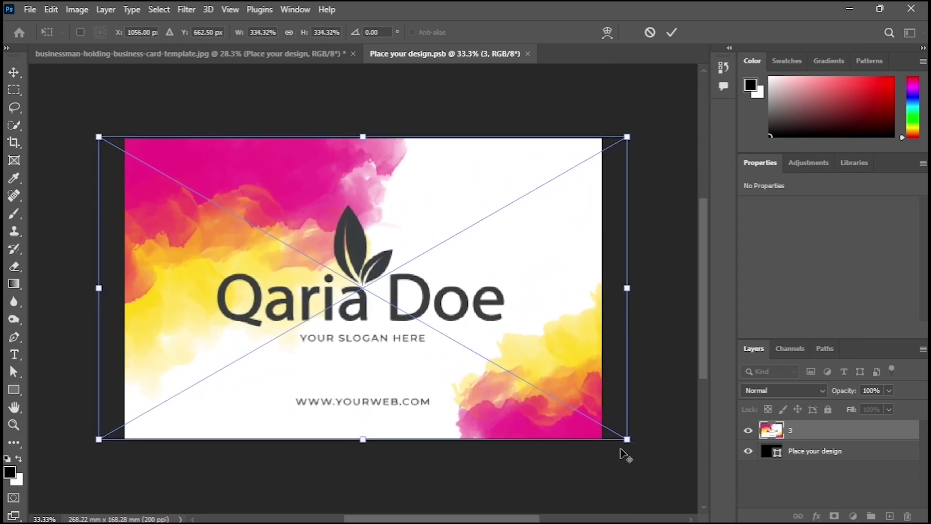
{"action": "left_click", "coordinate": [673, 33]}
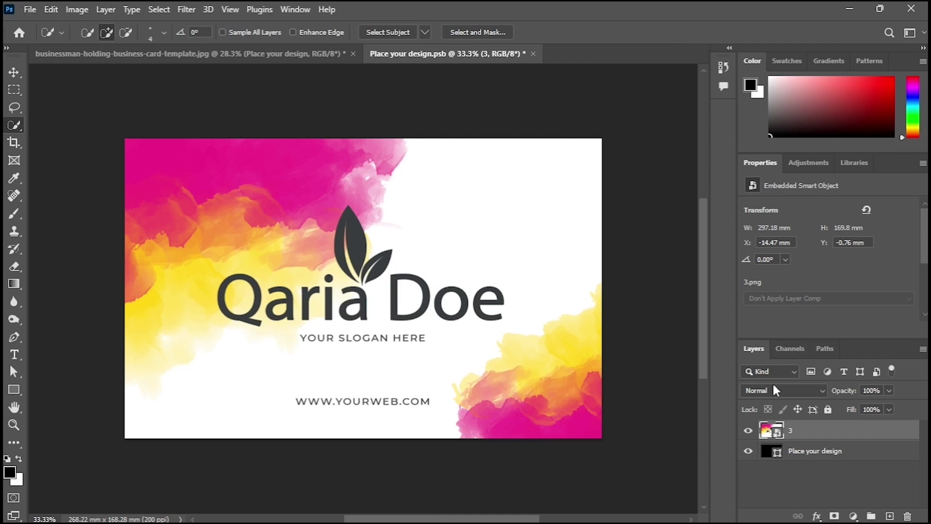
Mask the Qaria Doe design to the card shape, save, and switch back to the mockup.
{"action": "left_click", "coordinate": [774, 455], "text": "ctrl"}
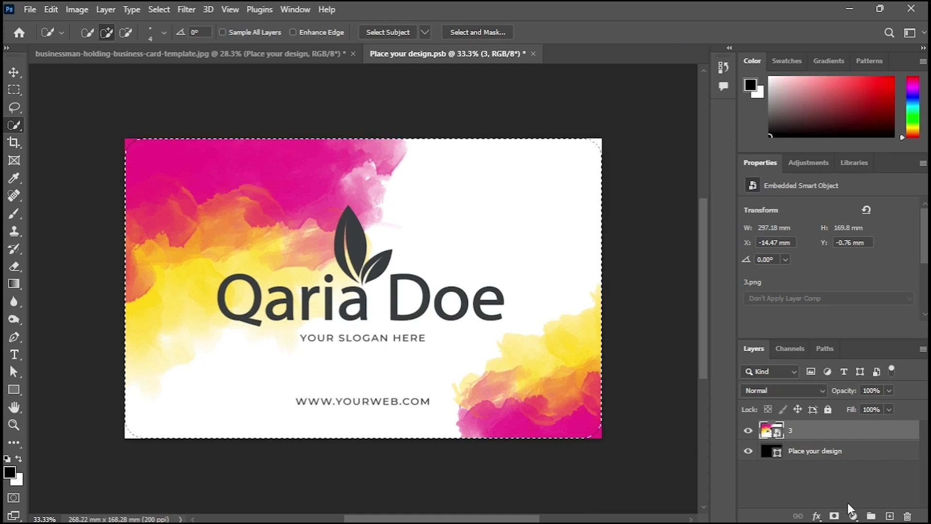
{"action": "left_click", "coordinate": [835, 516]}
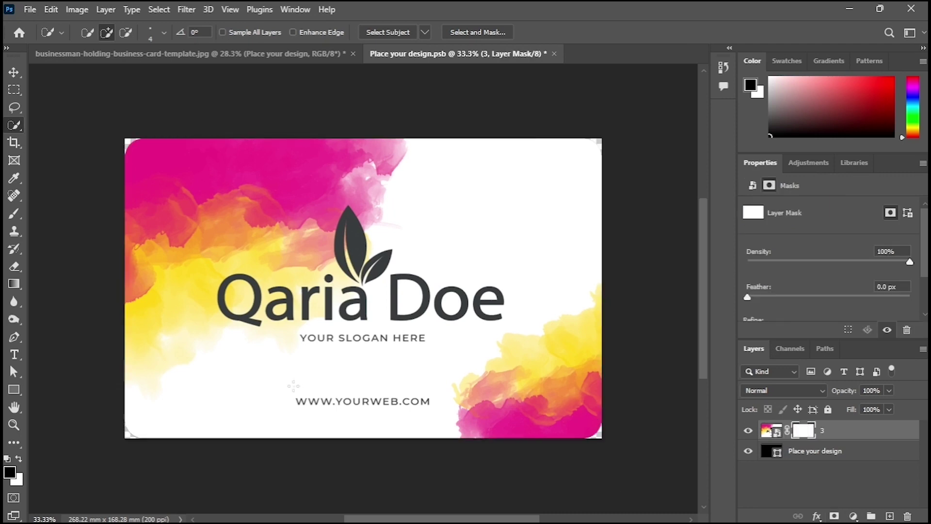
{"action": "left_click", "coordinate": [30, 10]}
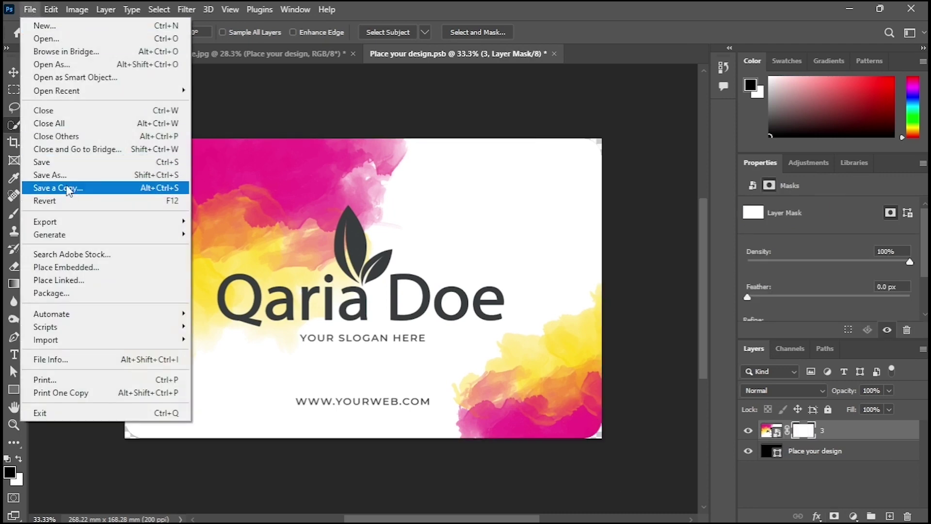
{"action": "left_click", "coordinate": [66, 162]}
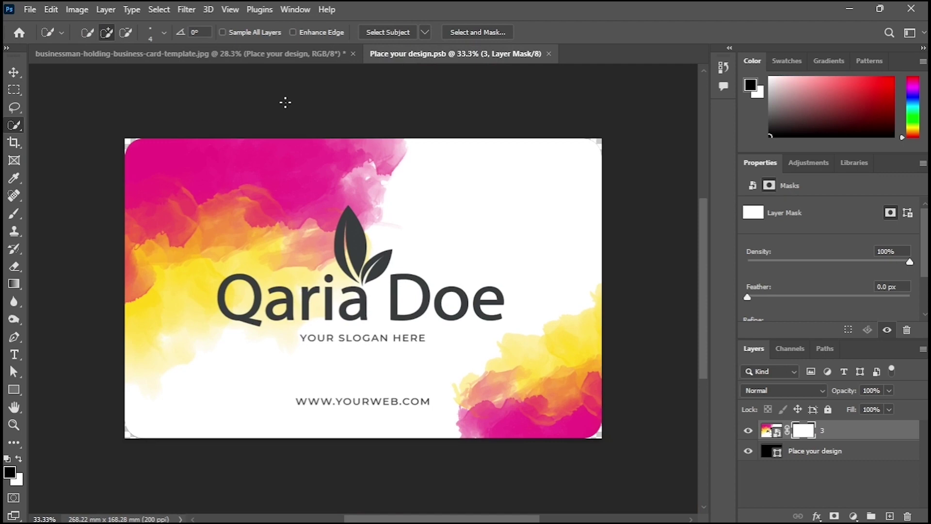
{"action": "key", "text": "ctrl+Tab"}
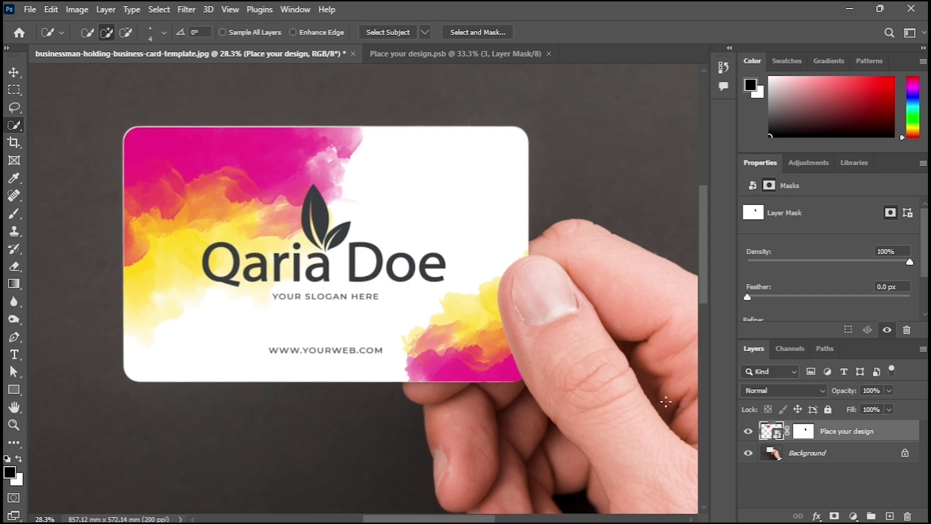
Set the design layer to Multiply and split its Underlying Layer Blend If black slider to about 18/141.
{"action": "left_click", "coordinate": [764, 391]}
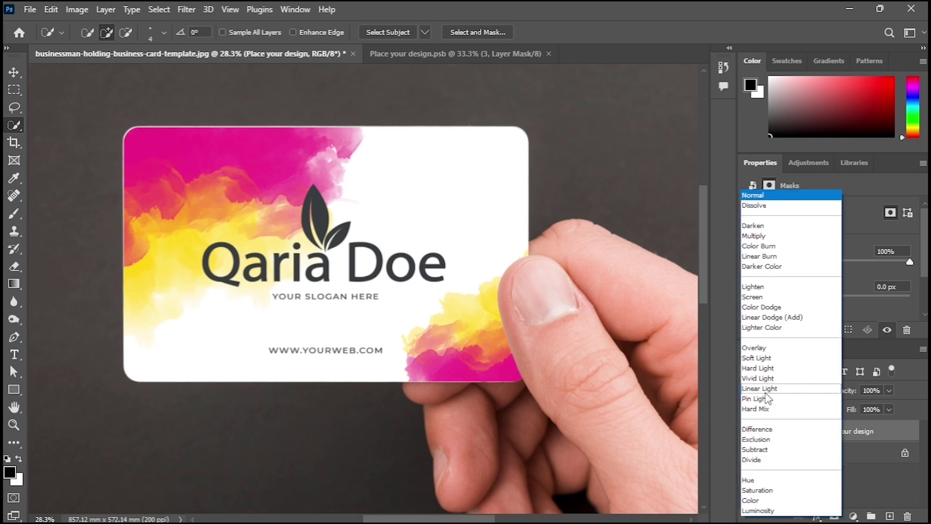
{"action": "left_click", "coordinate": [765, 237]}
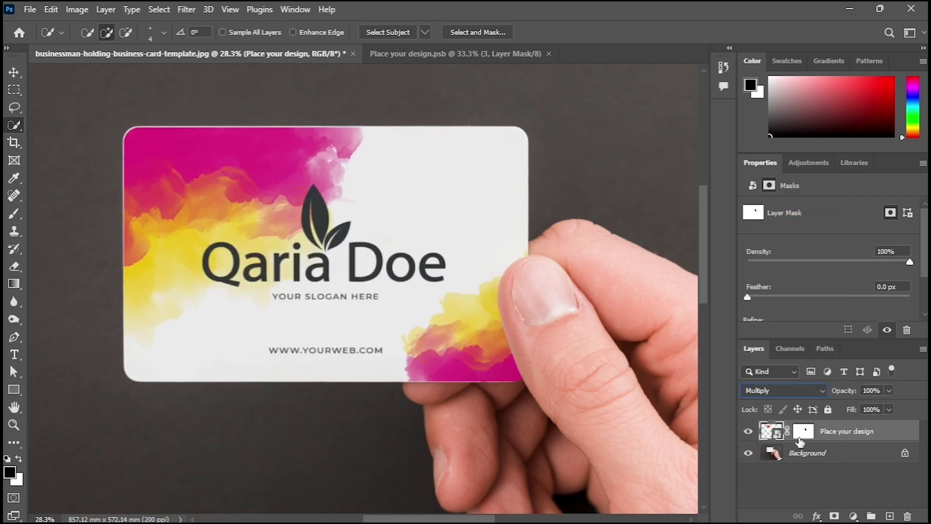
{"action": "double_click", "coordinate": [905, 436]}
{"action": "left_click_drag", "start_coordinate": [343, 292], "coordinate": [252, 291]}
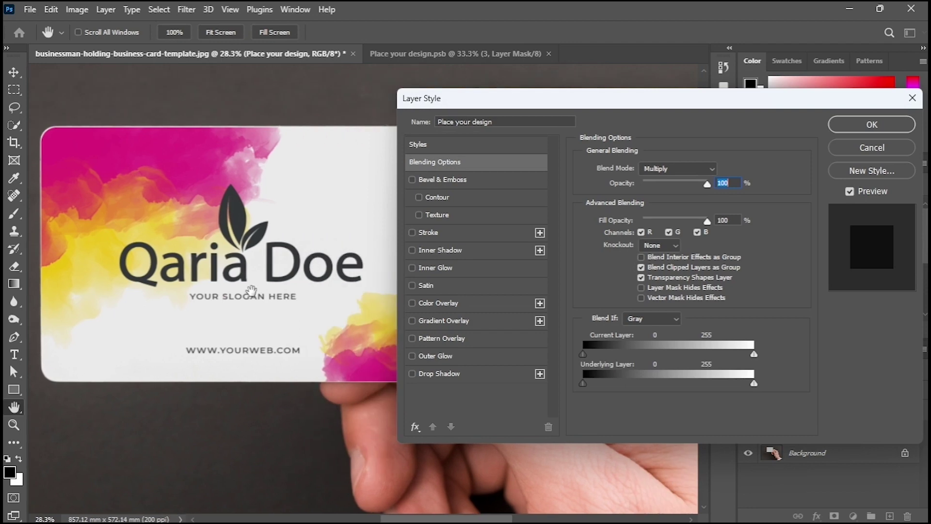
{"action": "key", "text": "alt"}
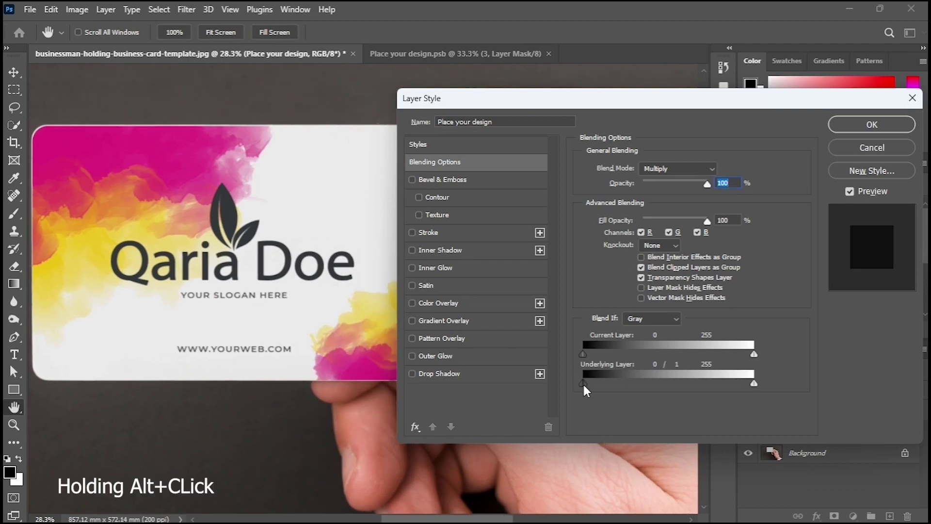
{"action": "left_click_drag", "start_coordinate": [585, 380], "coordinate": [676, 376]}
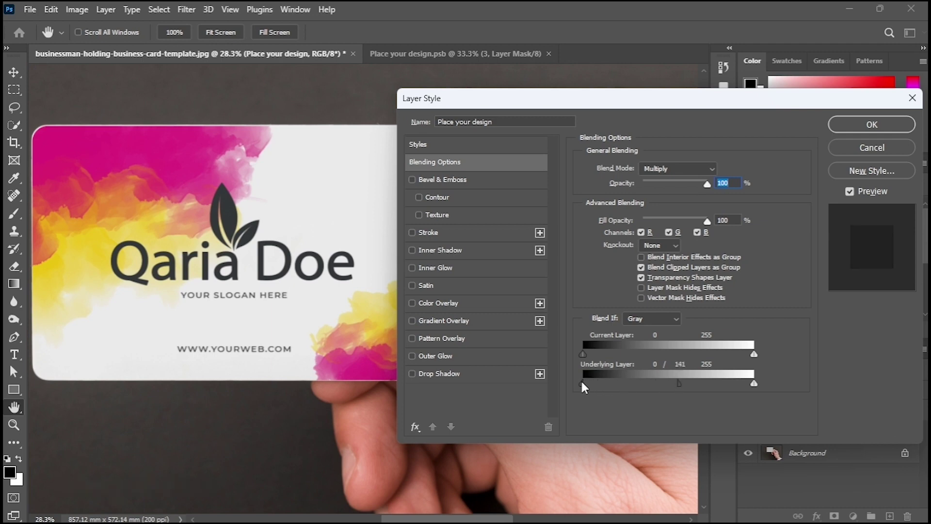
{"action": "left_click_drag", "start_coordinate": [583, 384], "coordinate": [596, 384]}
Add a Bevel & Emboss texture at 5% scale and +80 depth, and apply the style.
{"action": "left_click", "coordinate": [438, 216]}
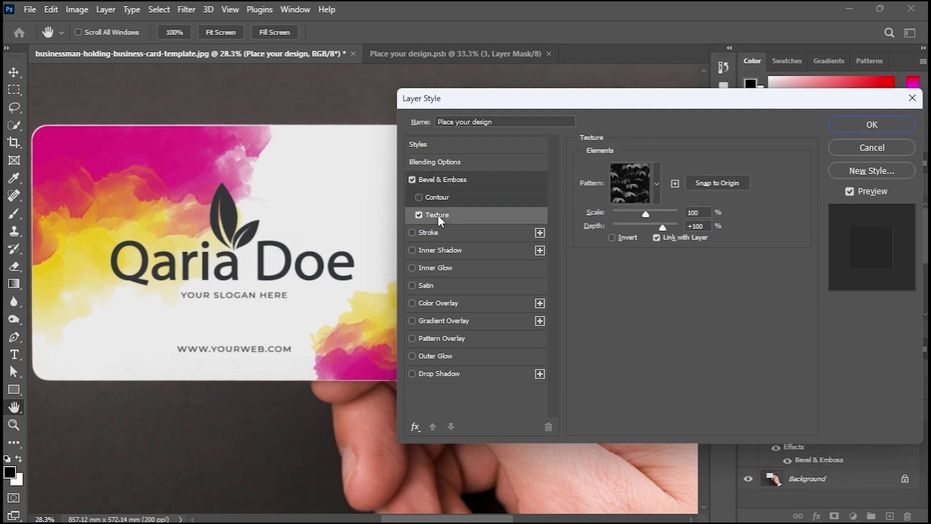
{"action": "left_click", "coordinate": [695, 211]}
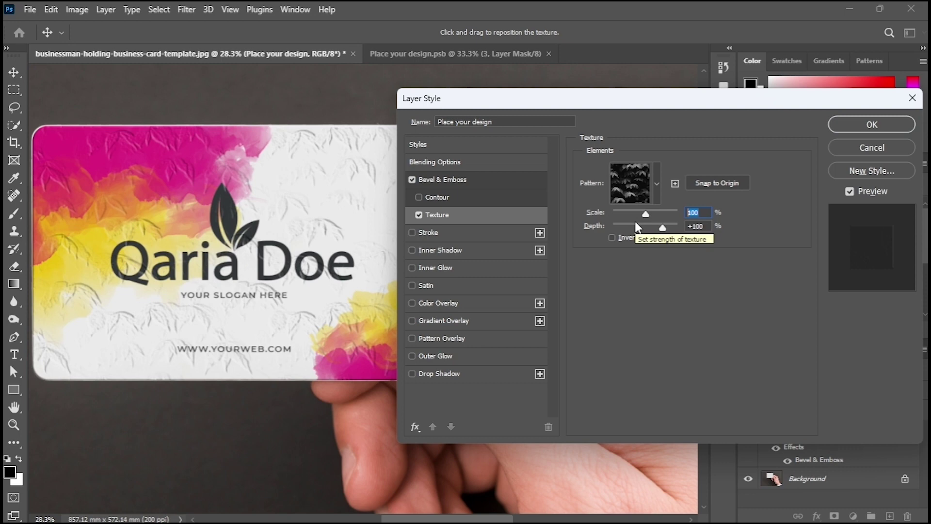
{"action": "type", "text": "5"}
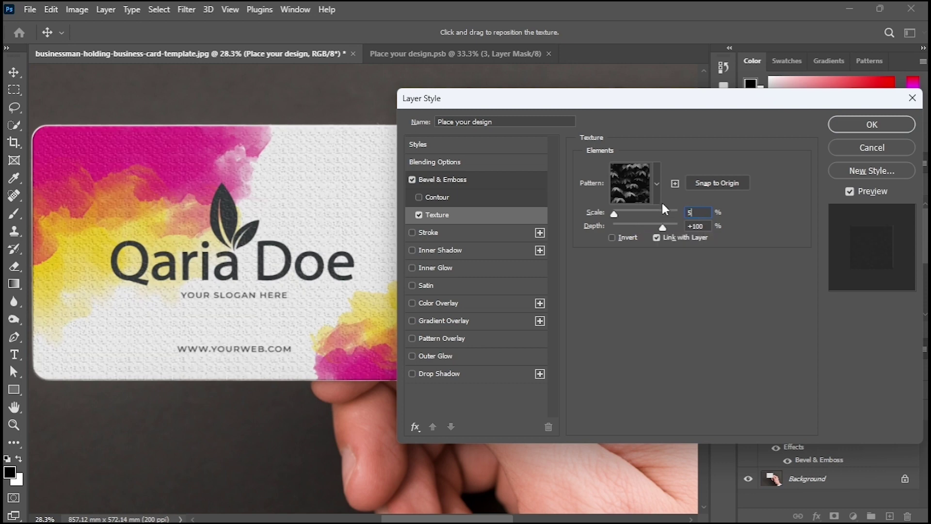
{"action": "key", "text": "Tab"}
{"action": "type", "text": "80"}
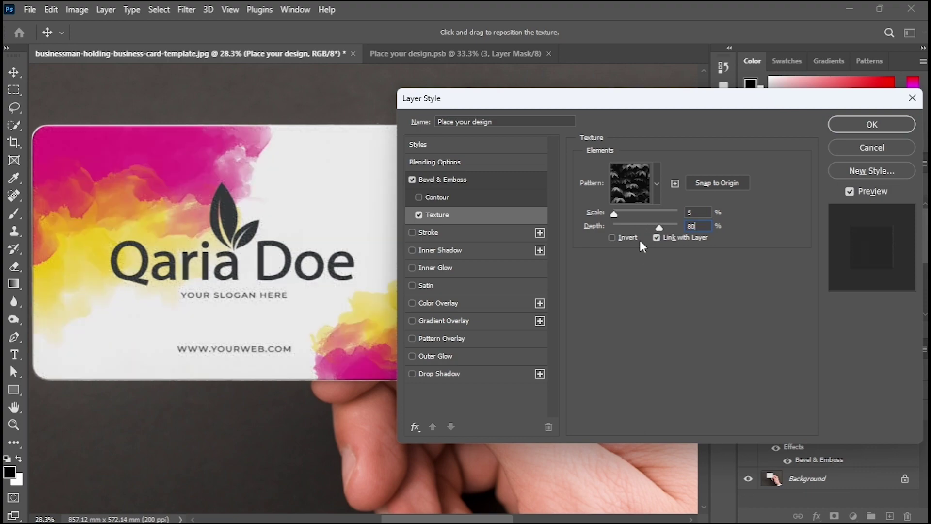
{"action": "left_click", "coordinate": [865, 123]}
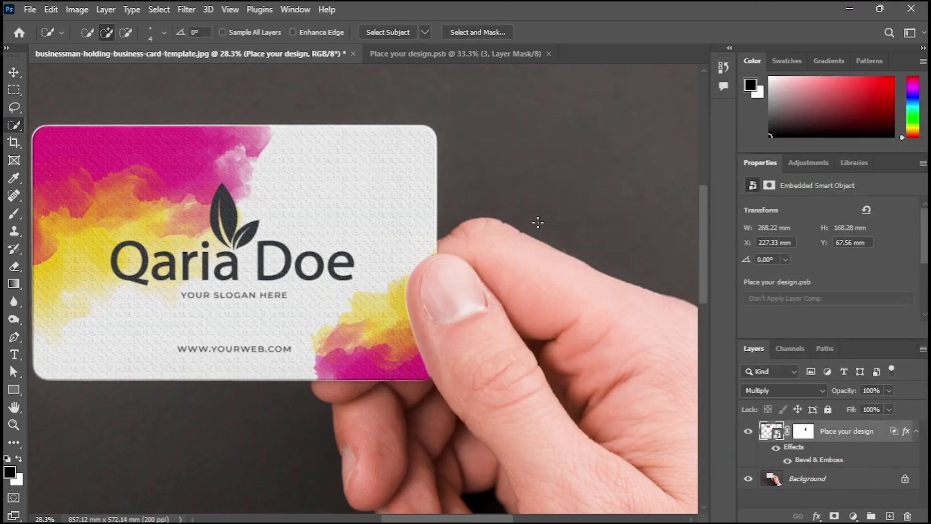
{"action": "scroll", "coordinate": [267, 197], "scroll_direction": "down", "scroll_amount": 2}
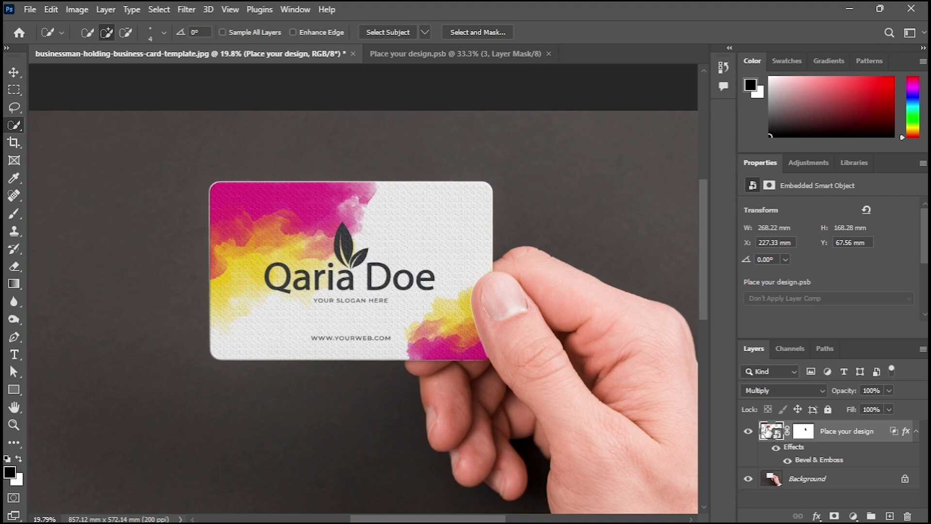
Place Floral card image 4 into Place your design, enlarged to fill the card.
{"action": "double_click", "coordinate": [768, 431]}
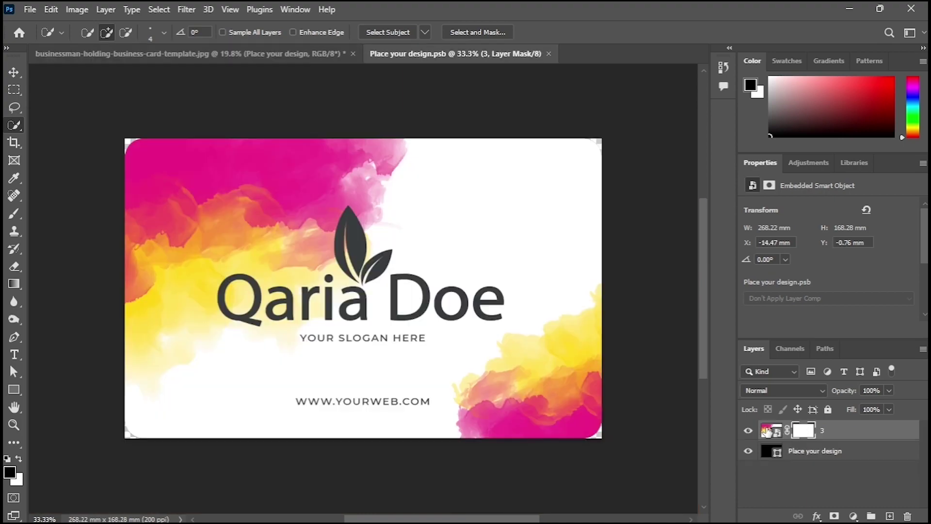
{"action": "left_click", "coordinate": [29, 9]}
{"action": "left_click", "coordinate": [67, 268]}
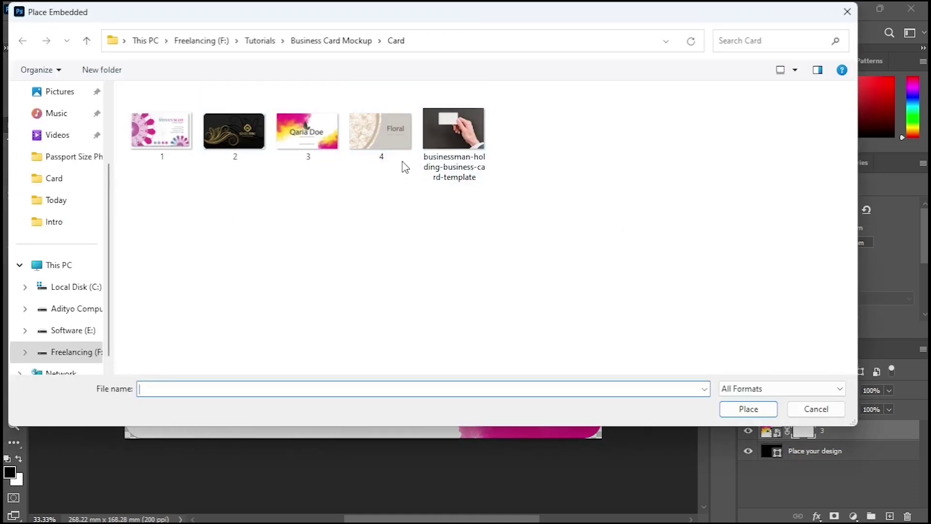
{"action": "left_click", "coordinate": [393, 144]}
{"action": "double_click", "coordinate": [393, 140]}
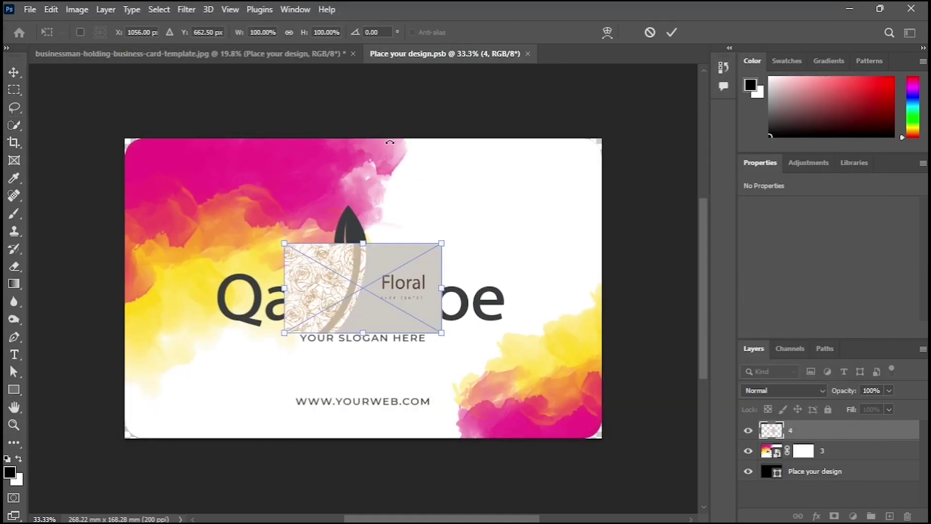
{"action": "left_click_drag", "start_coordinate": [442, 333], "coordinate": [629, 445]}
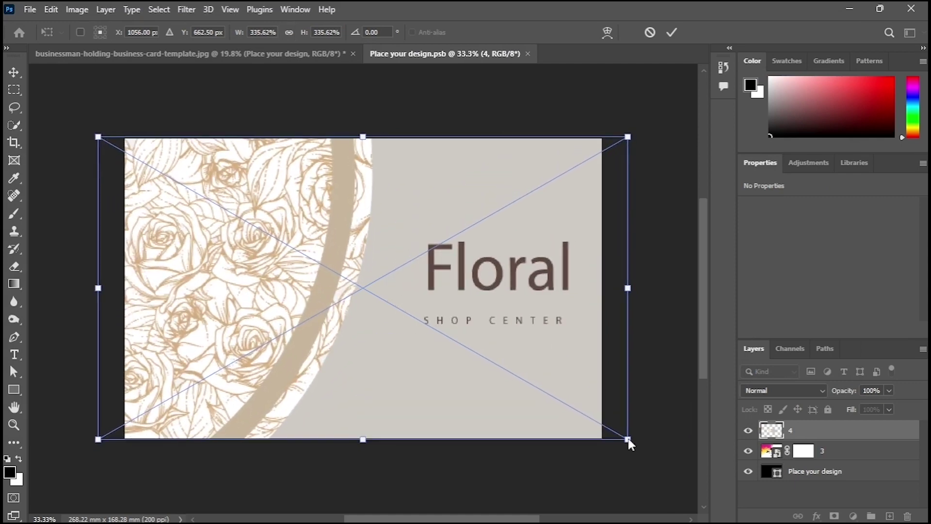
{"action": "left_click", "coordinate": [670, 32]}
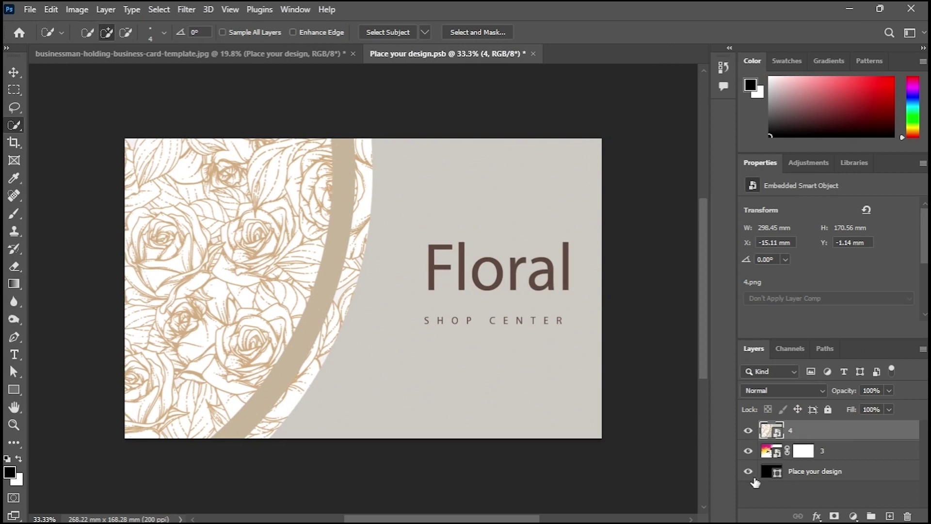
Mask the Floral image to the card shape loaded from the Place your design layer.
{"action": "left_click_drag", "start_coordinate": [753, 478], "coordinate": [772, 478]}
{"action": "left_click", "coordinate": [776, 482], "text": "ctrl"}
{"action": "left_click", "coordinate": [835, 515]}
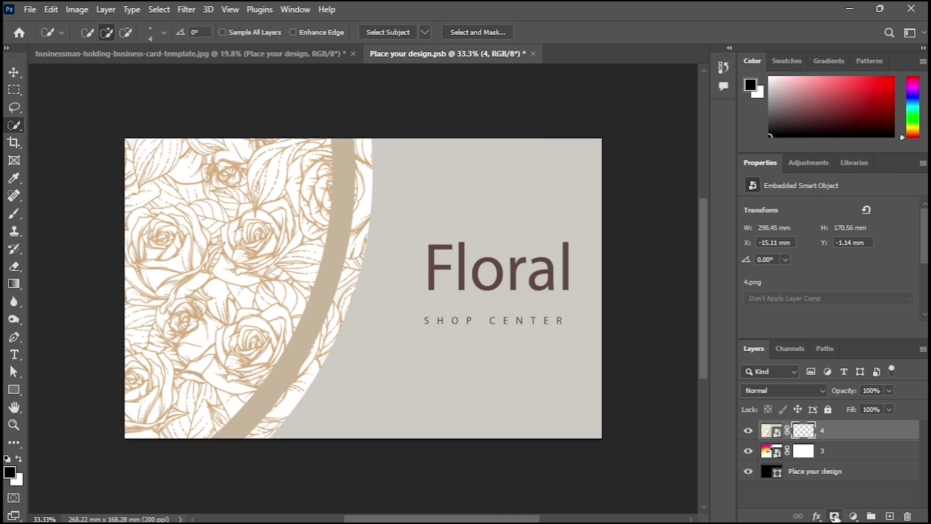
Save the Place your design document and return to the hand-holding mockup.
{"action": "left_click", "coordinate": [29, 9]}
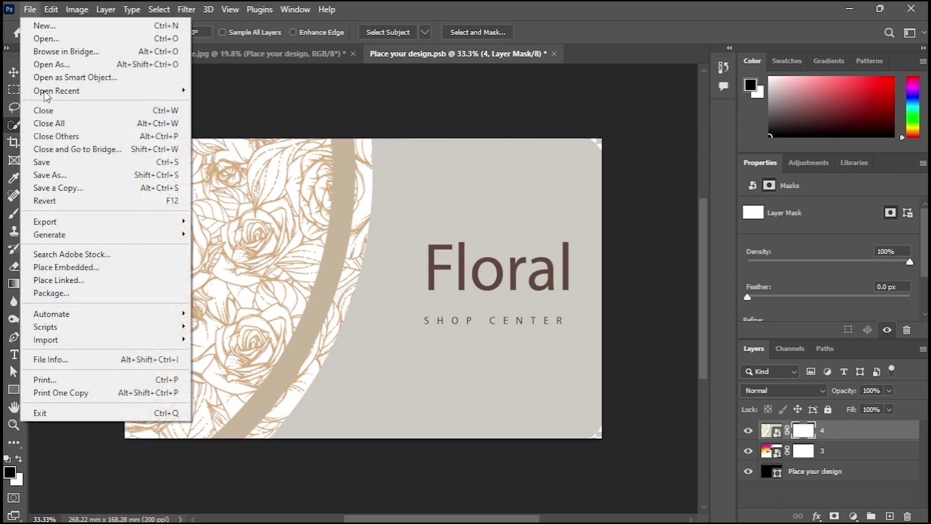
{"action": "left_click", "coordinate": [51, 162]}
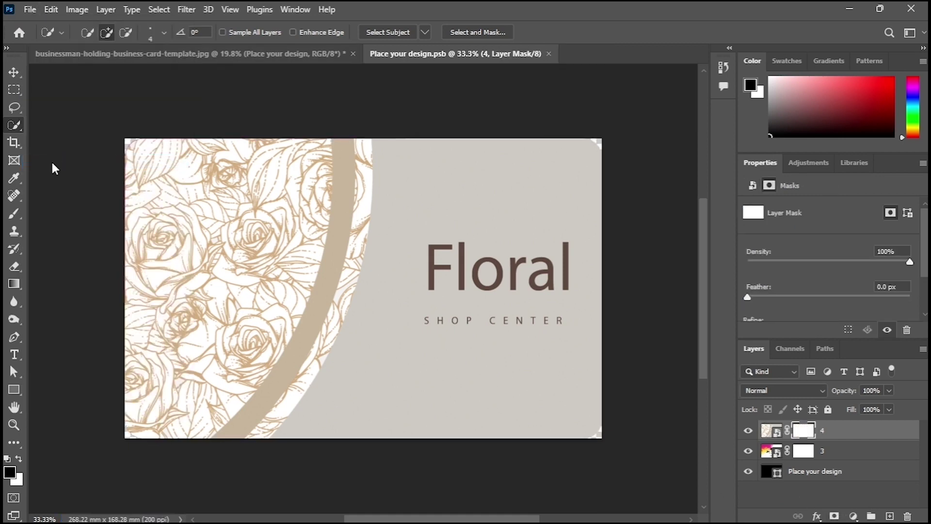
{"action": "left_click", "coordinate": [282, 59]}
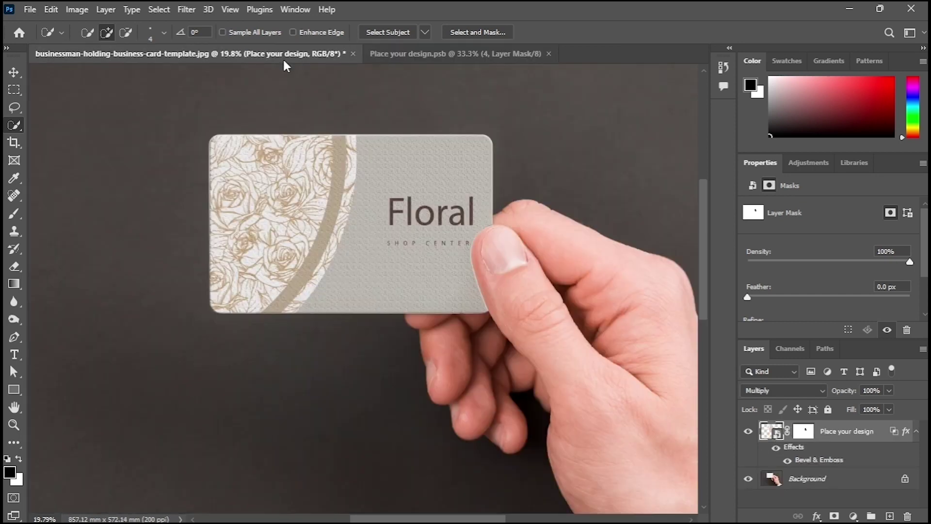